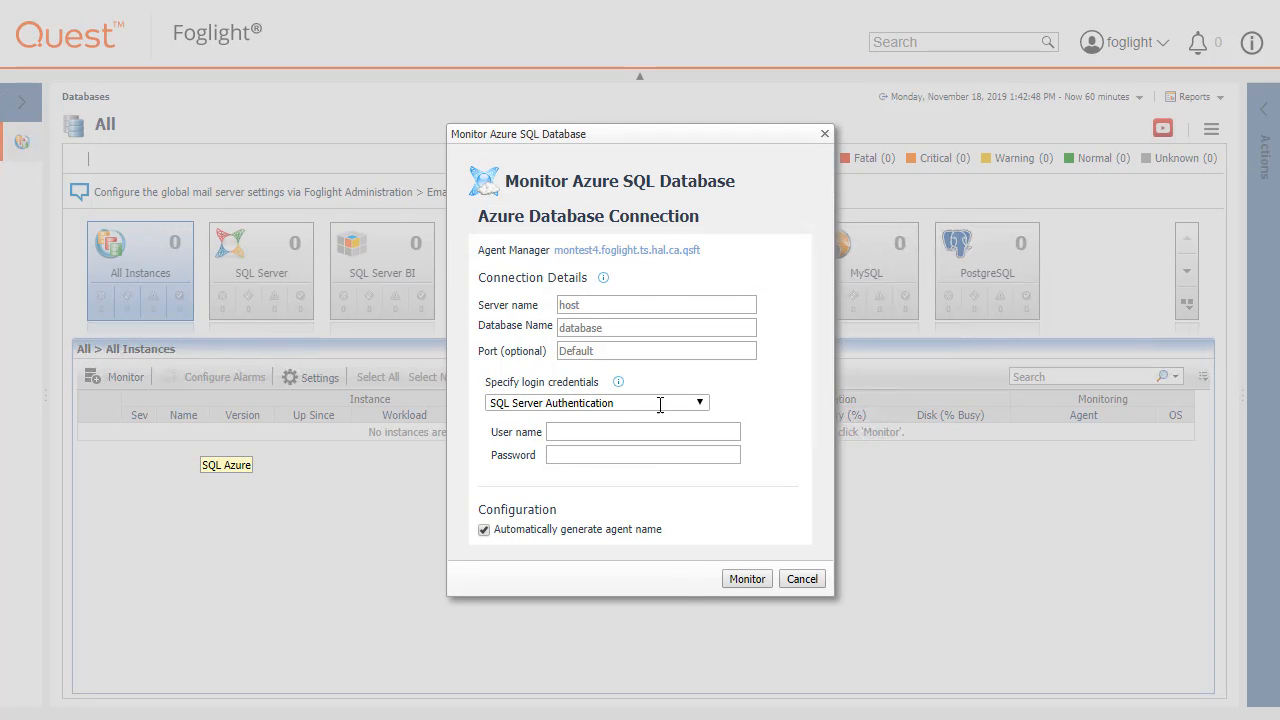
# Fill in the Azure connection details with server name deetest.database.windows.net, database name sales and port 1433.
pyautogui.click(645, 252)
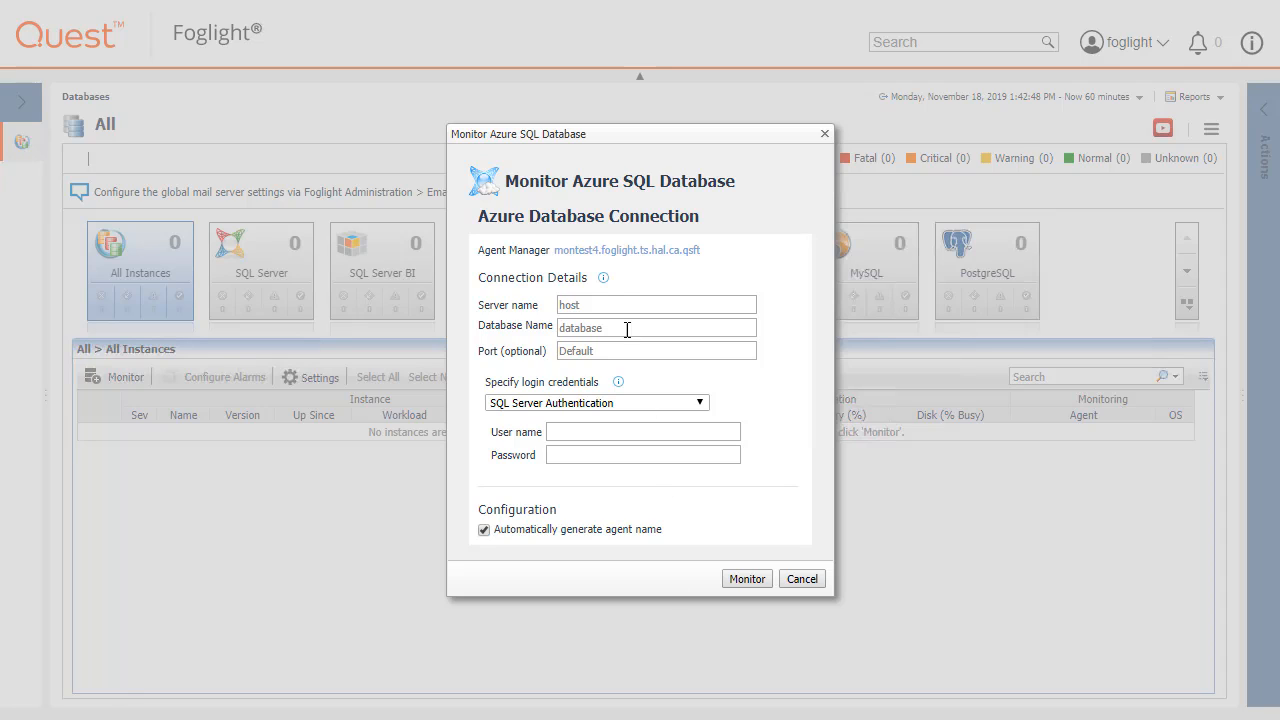
pyautogui.click(603, 277)
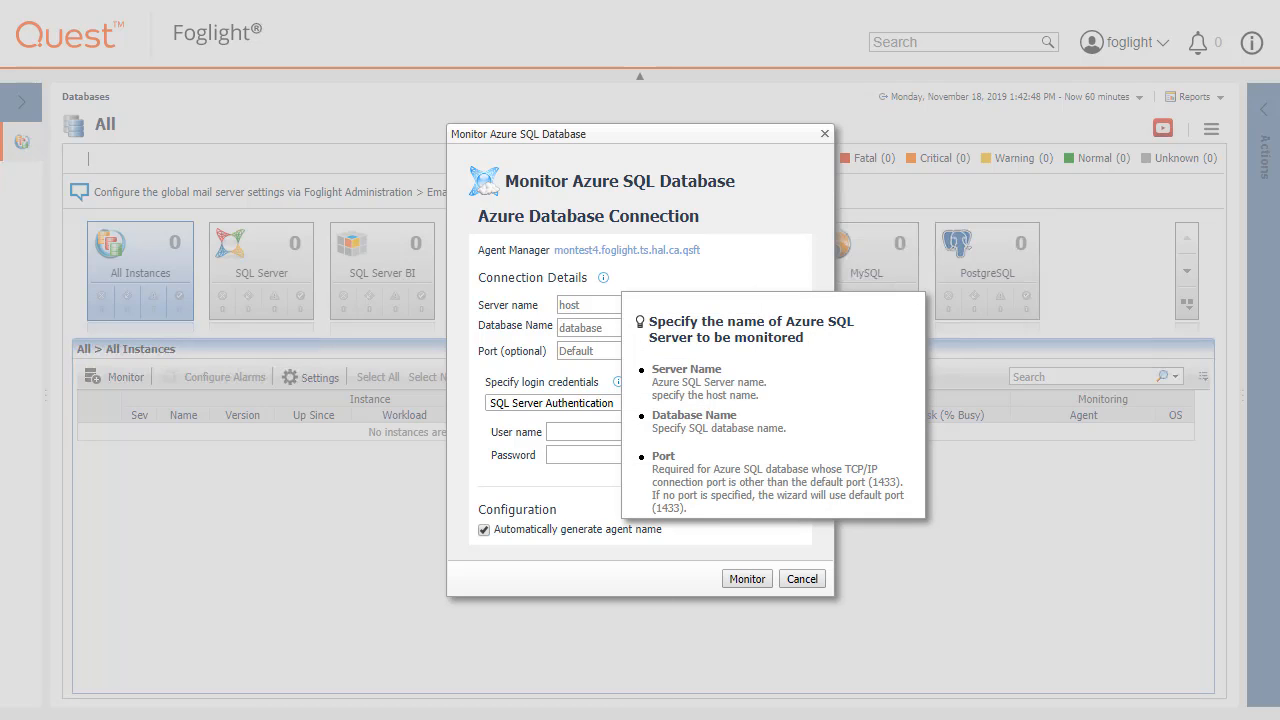
pyautogui.click(576, 304)
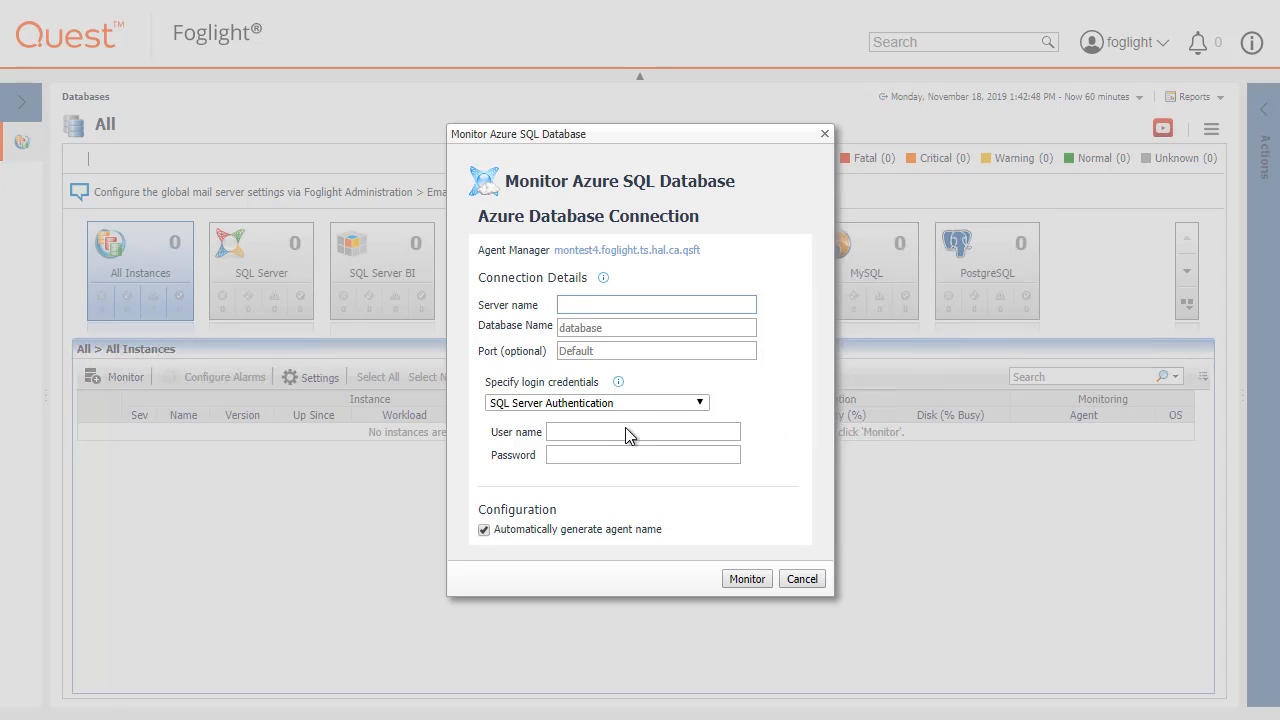
pyautogui.click(565, 304)
pyautogui.write('deetest.database.windows.net')
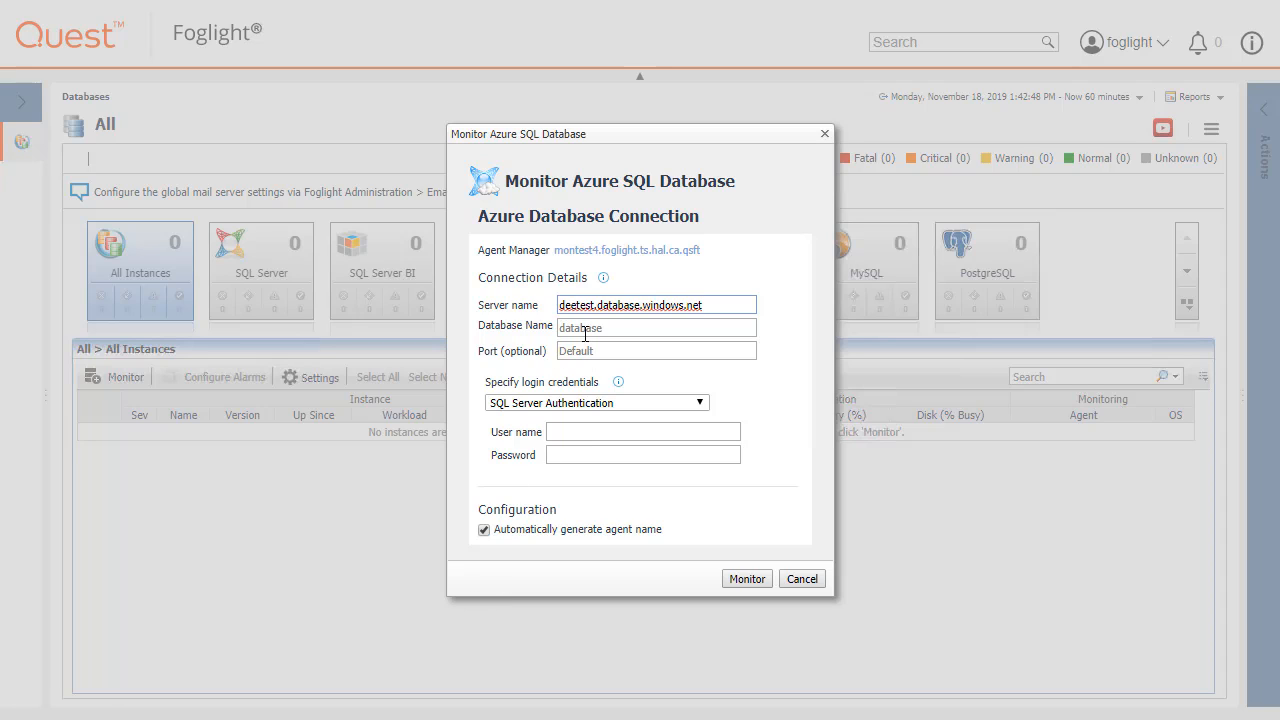
pyautogui.click(585, 333)
pyautogui.write('sales')
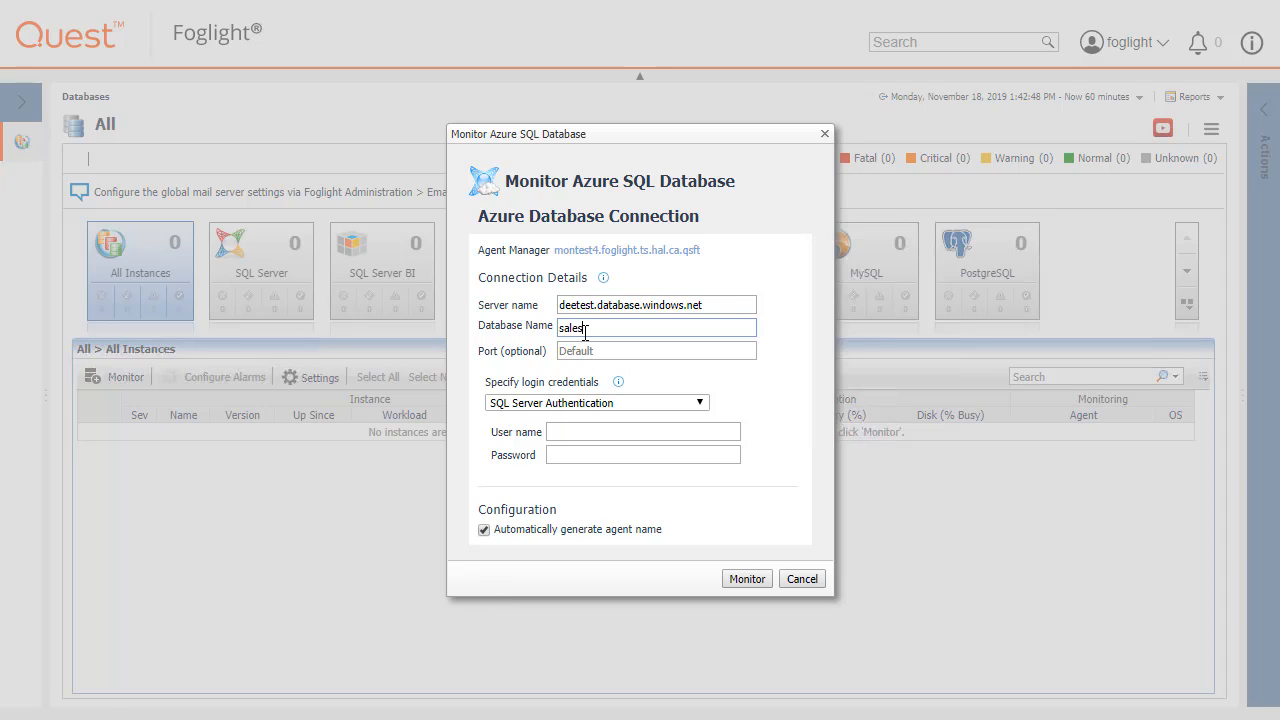
pyautogui.press('Tab')
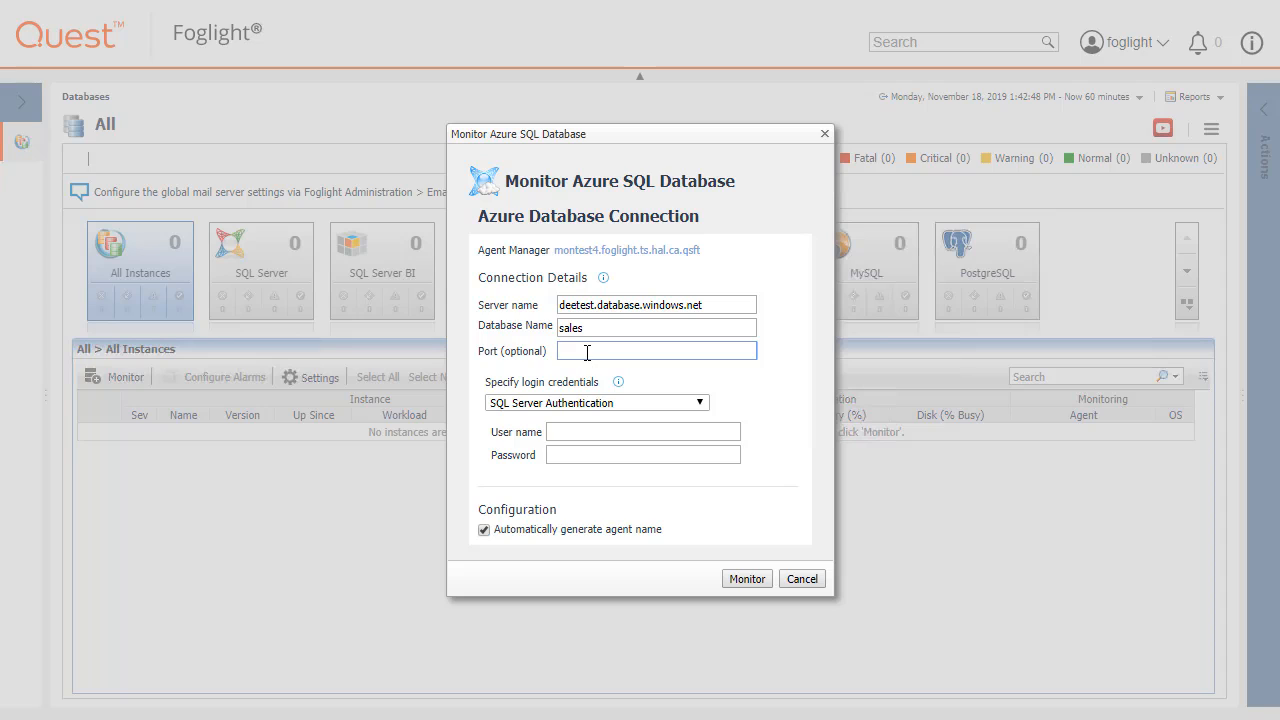
pyautogui.write('1433')
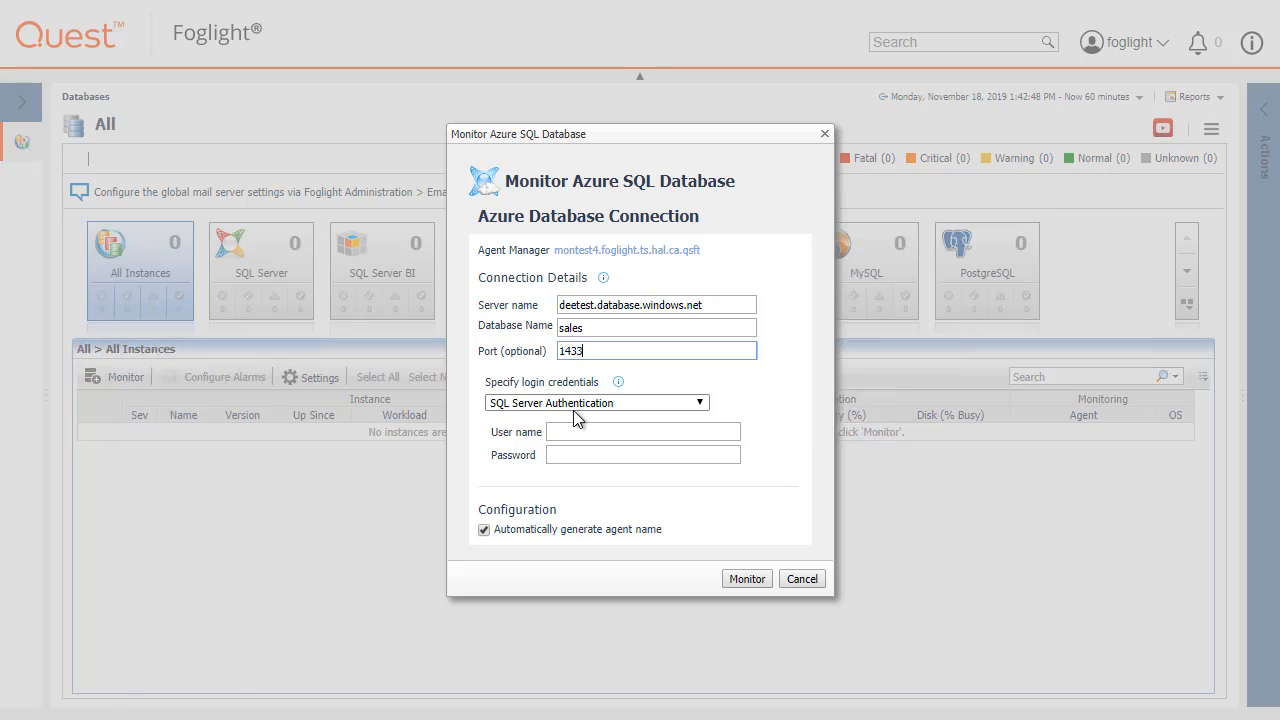
# Check the login credentials help and set the login method to Azure Active Directory (AD) Authentication.
pyautogui.click(574, 405)
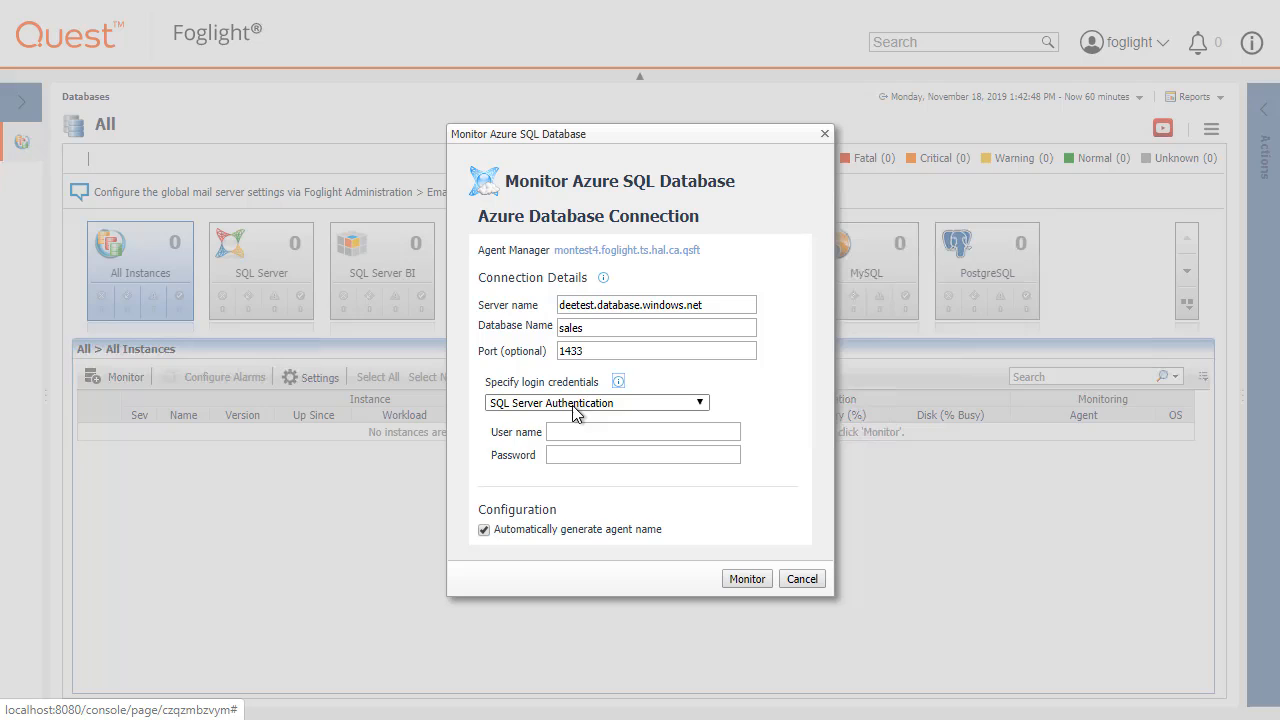
pyautogui.click(619, 383)
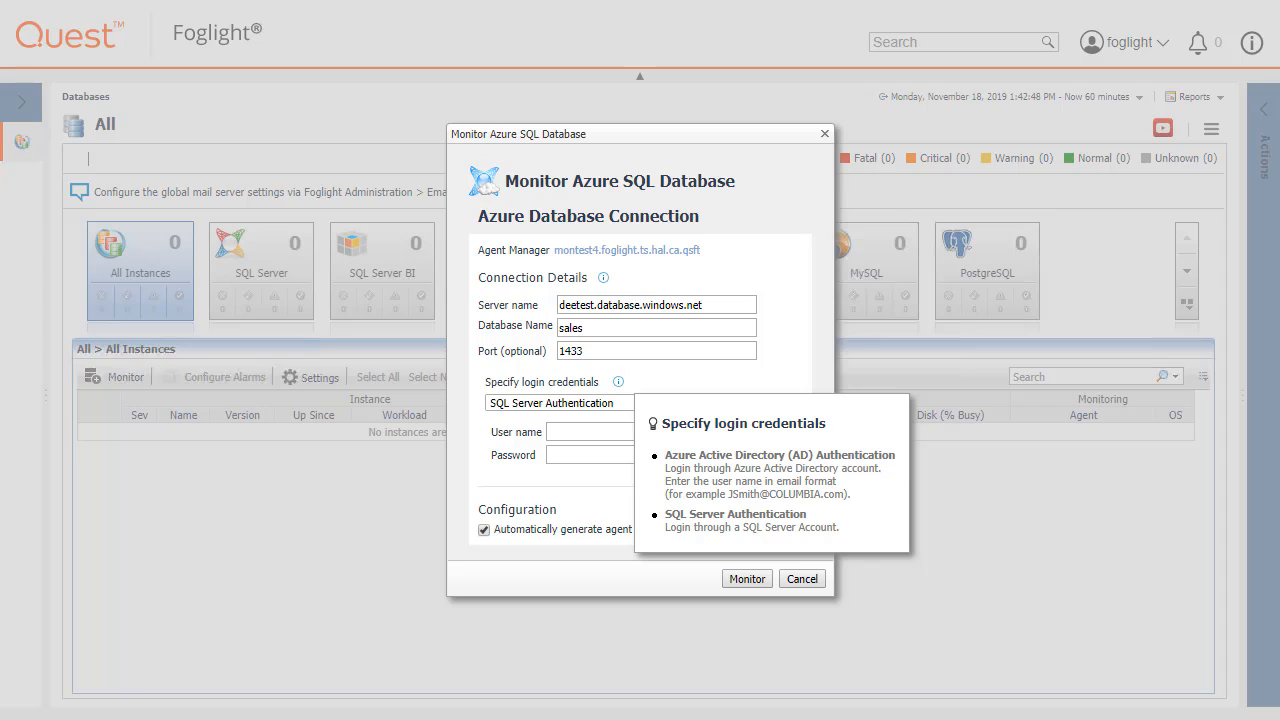
pyautogui.click(550, 431)
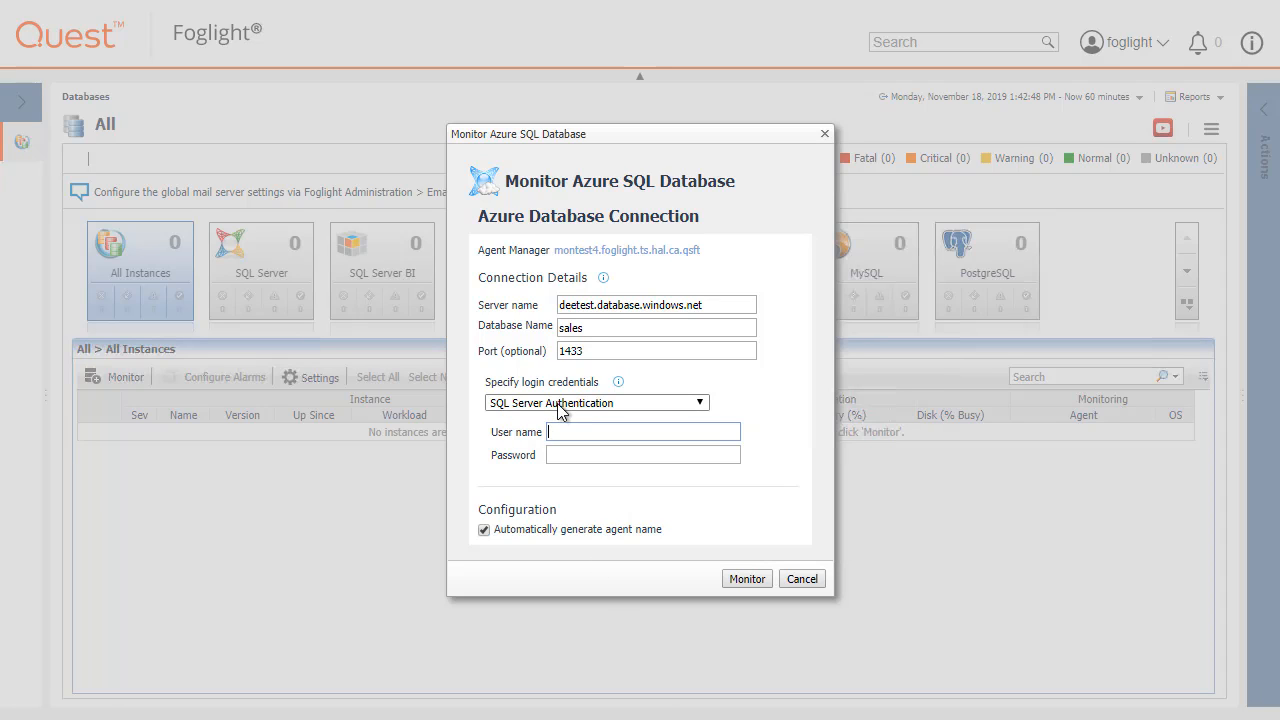
pyautogui.click(560, 405)
pyautogui.click(557, 457)
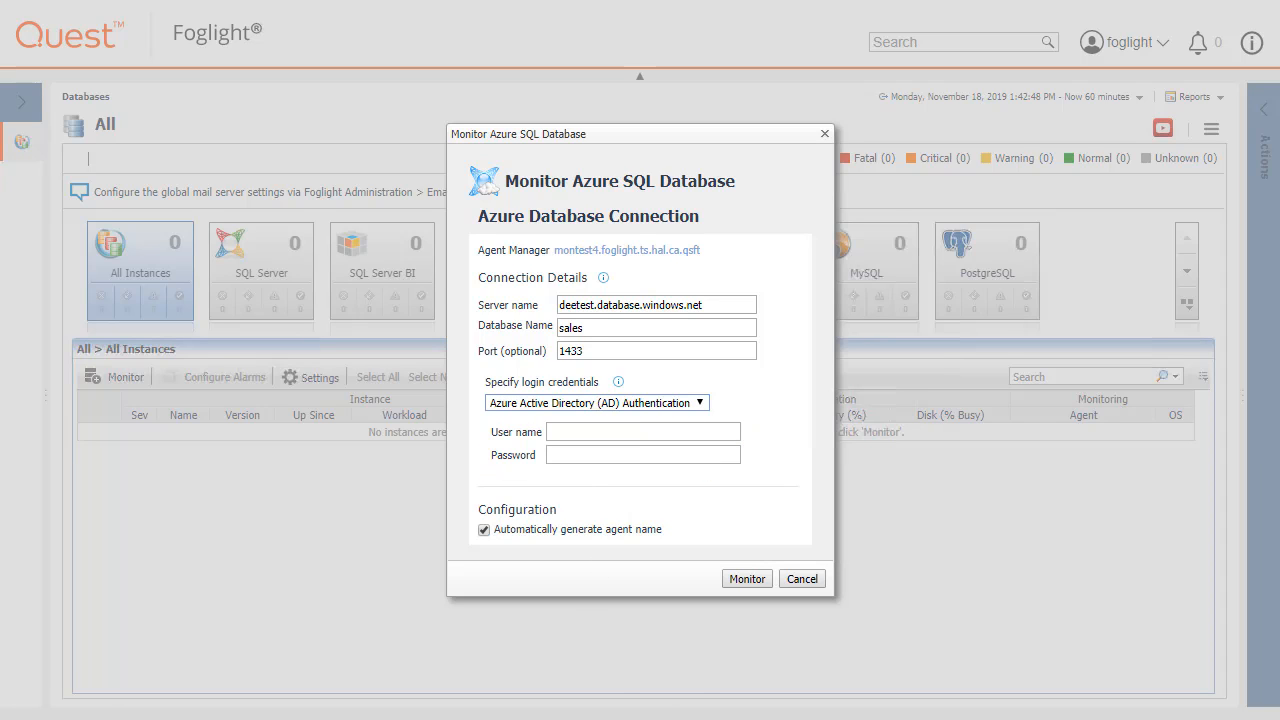
# Enter the Azure AD account's e-mail as the user name and fill in the account password.
pyautogui.click(579, 430)
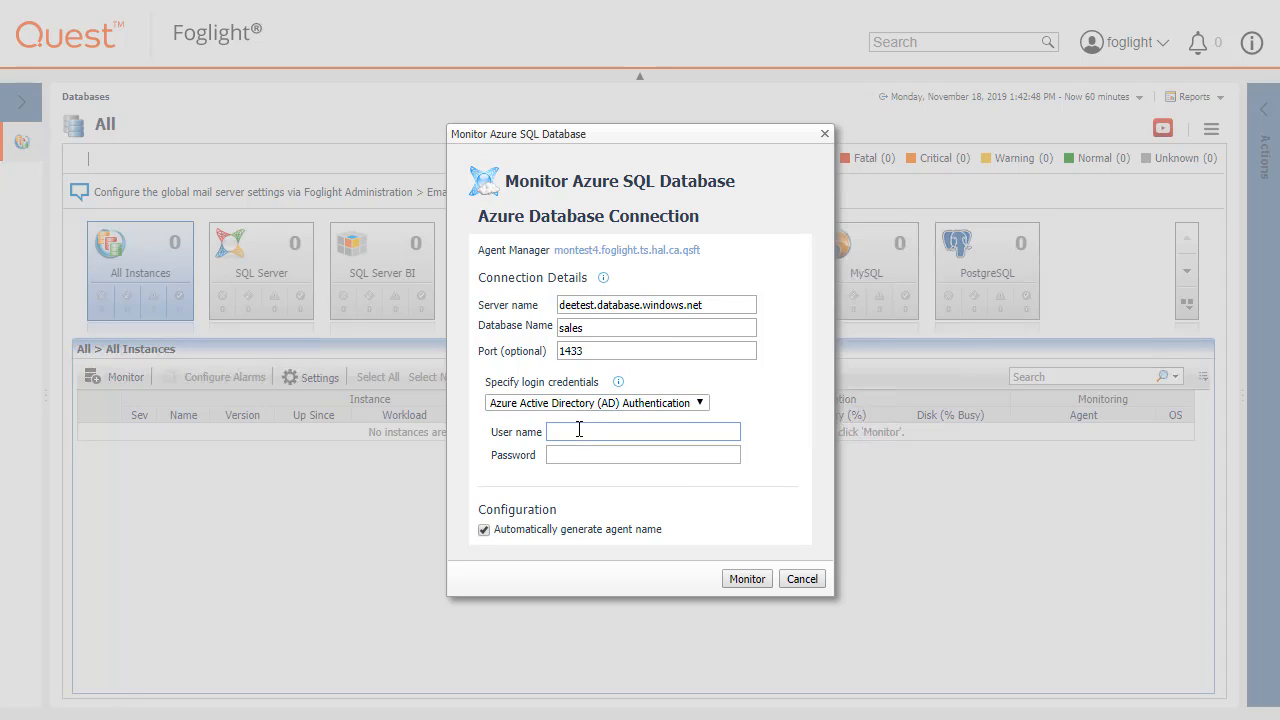
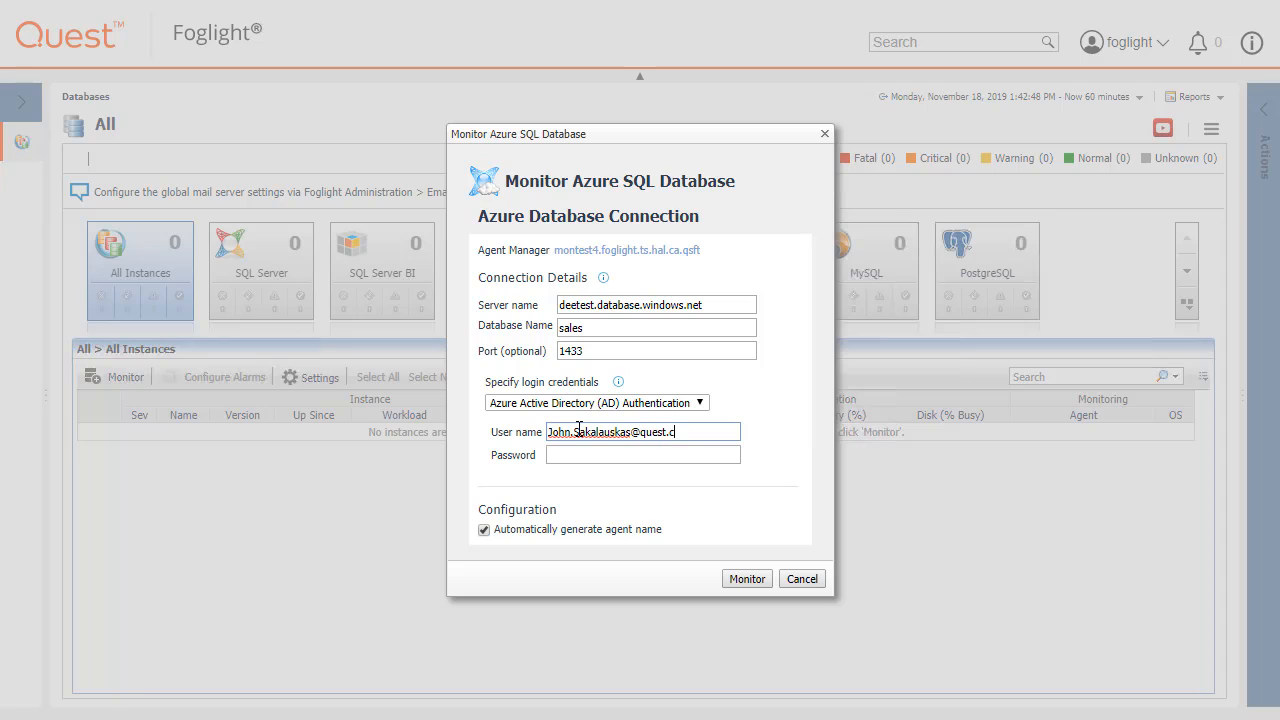
pyautogui.press('Tab')
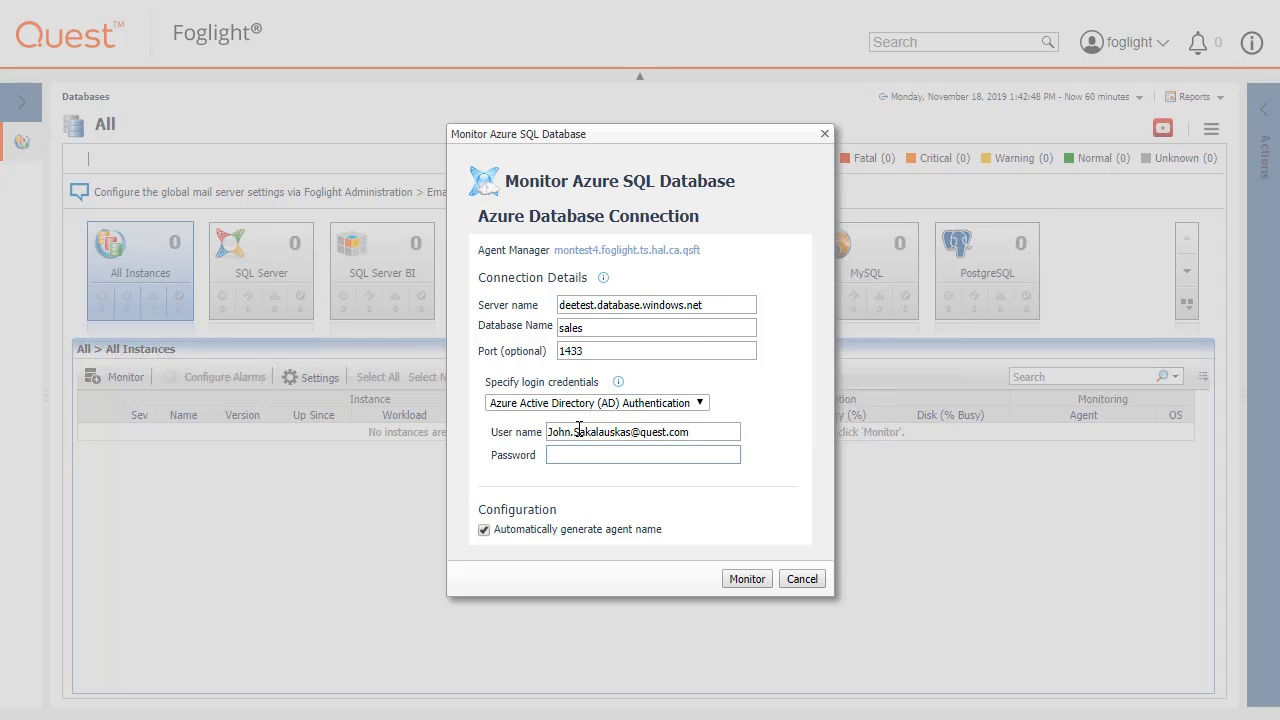
pyautogui.write('•••••••••••••')
# Check the custom agent name option, keep automatic agent name generation enabled, and start monitoring the database.
pyautogui.click(484, 530)
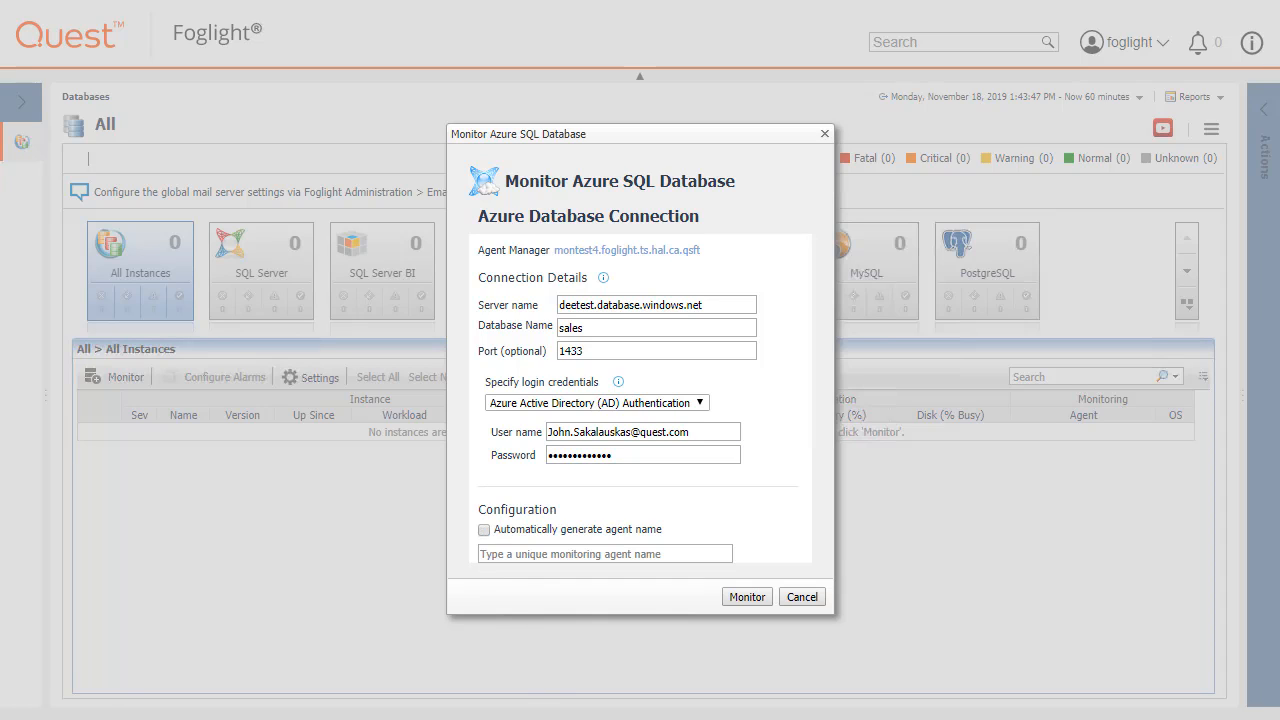
pyautogui.click(484, 530)
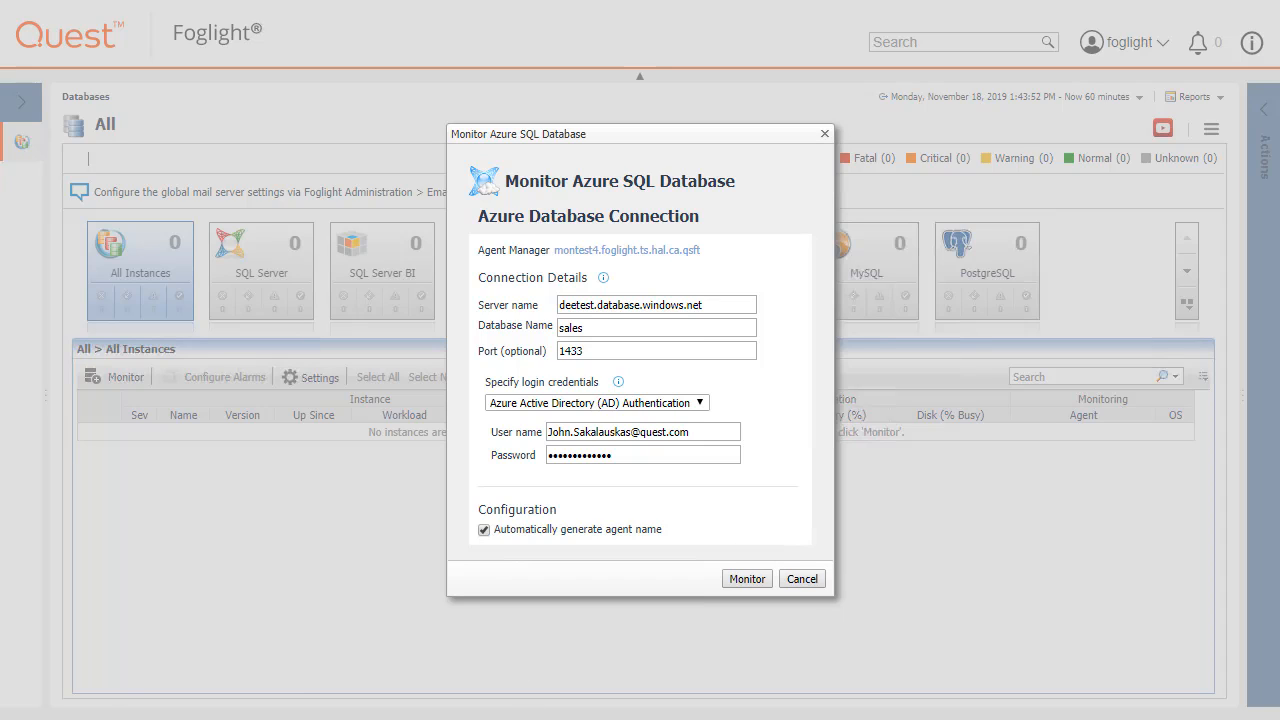
pyautogui.click(752, 582)
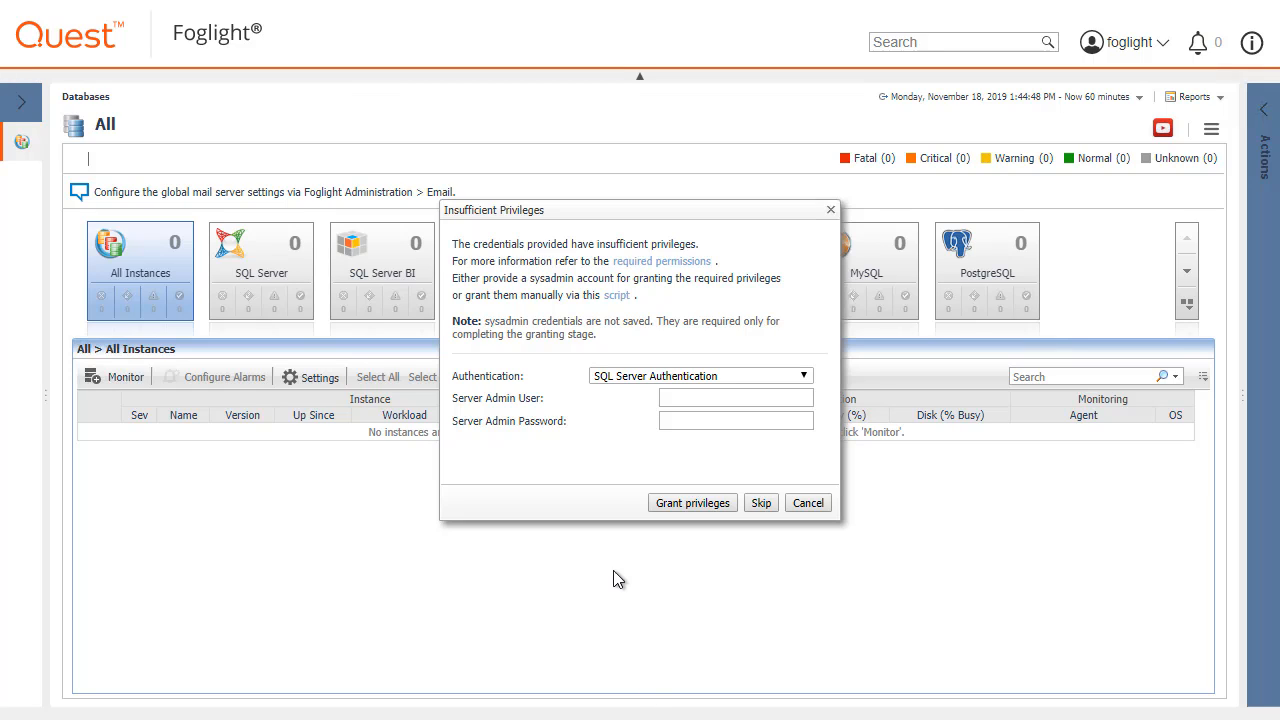
# Grant the required privileges using SQL Server Authentication with the server admin user name and server admin password.
pyautogui.click(657, 377)
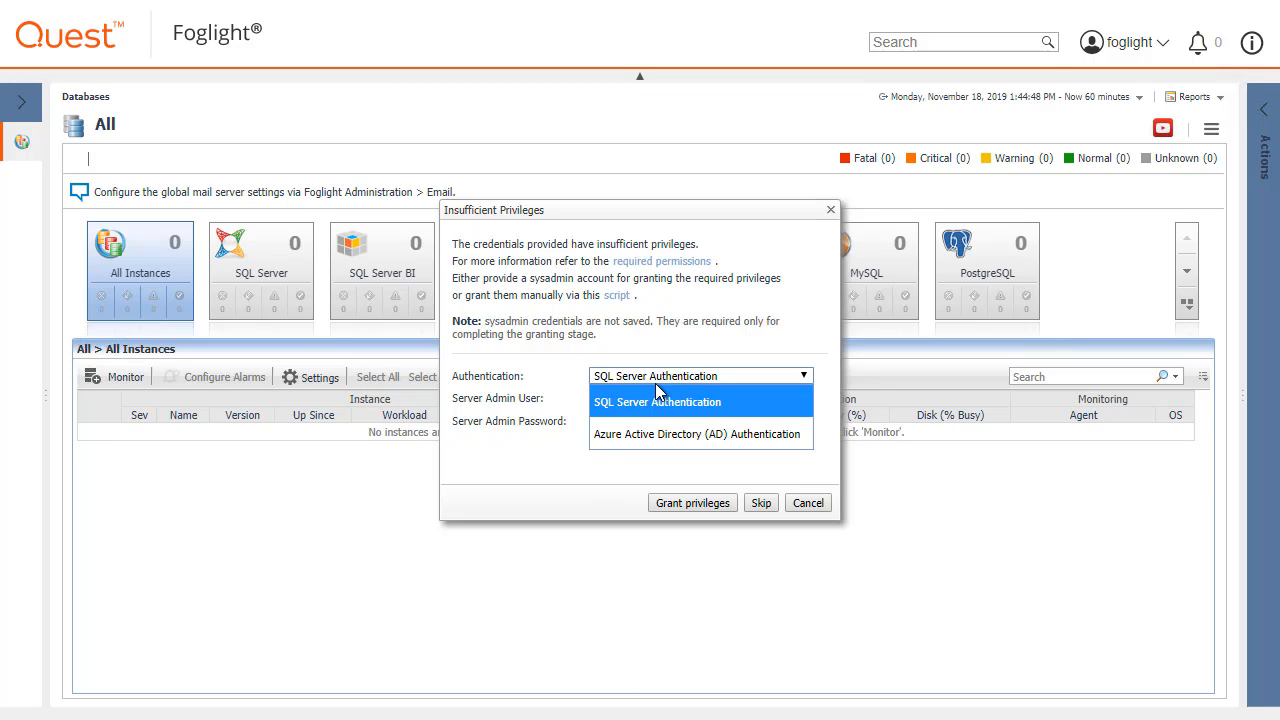
pyautogui.press('Down')
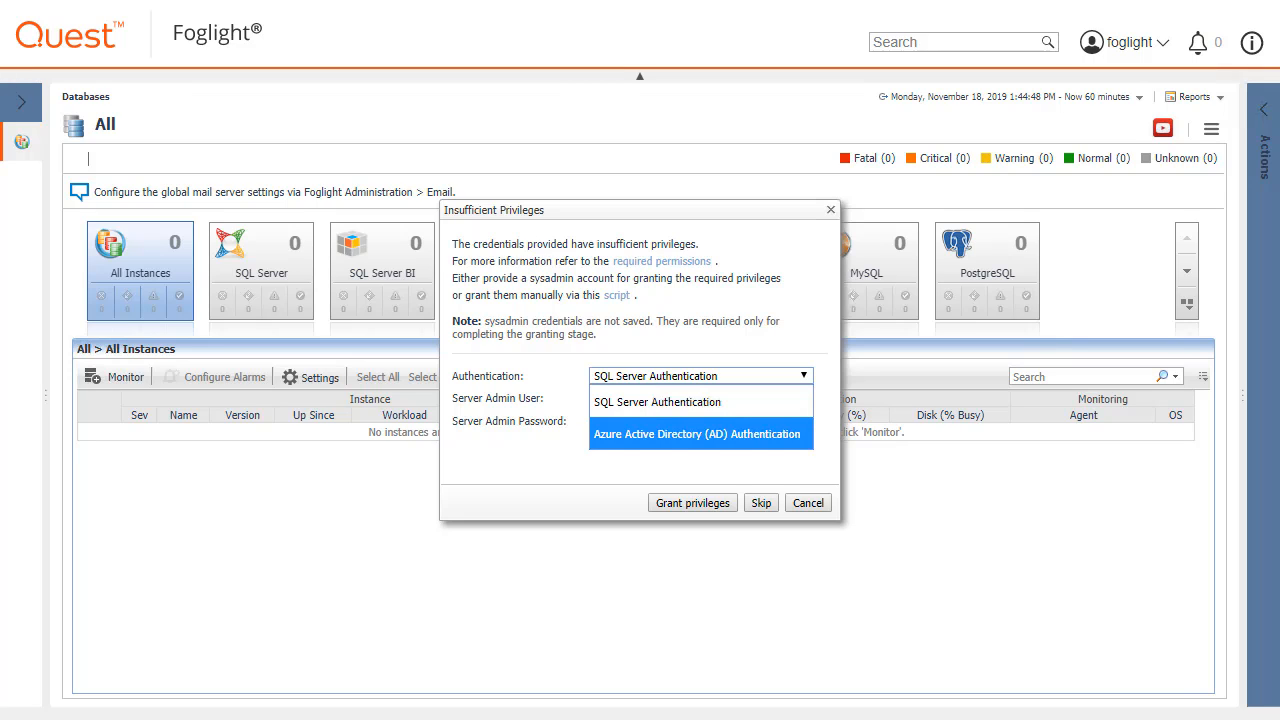
pyautogui.click(668, 403)
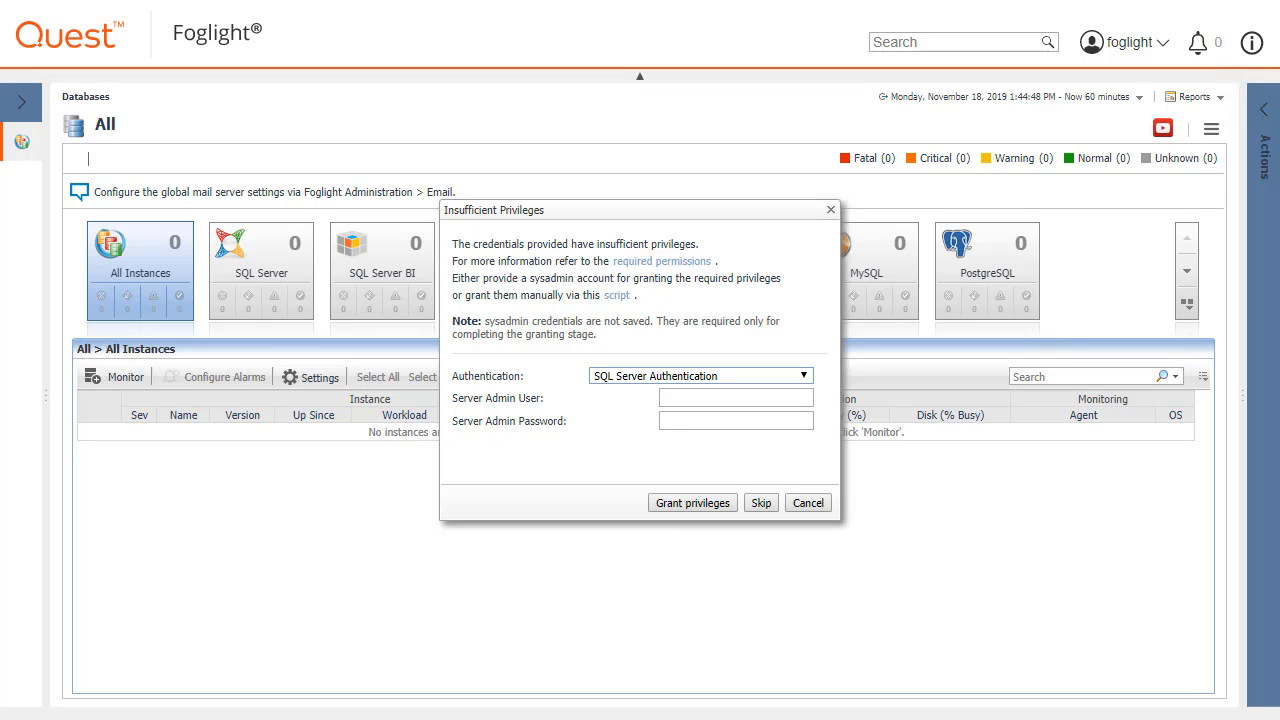
pyautogui.click(695, 396)
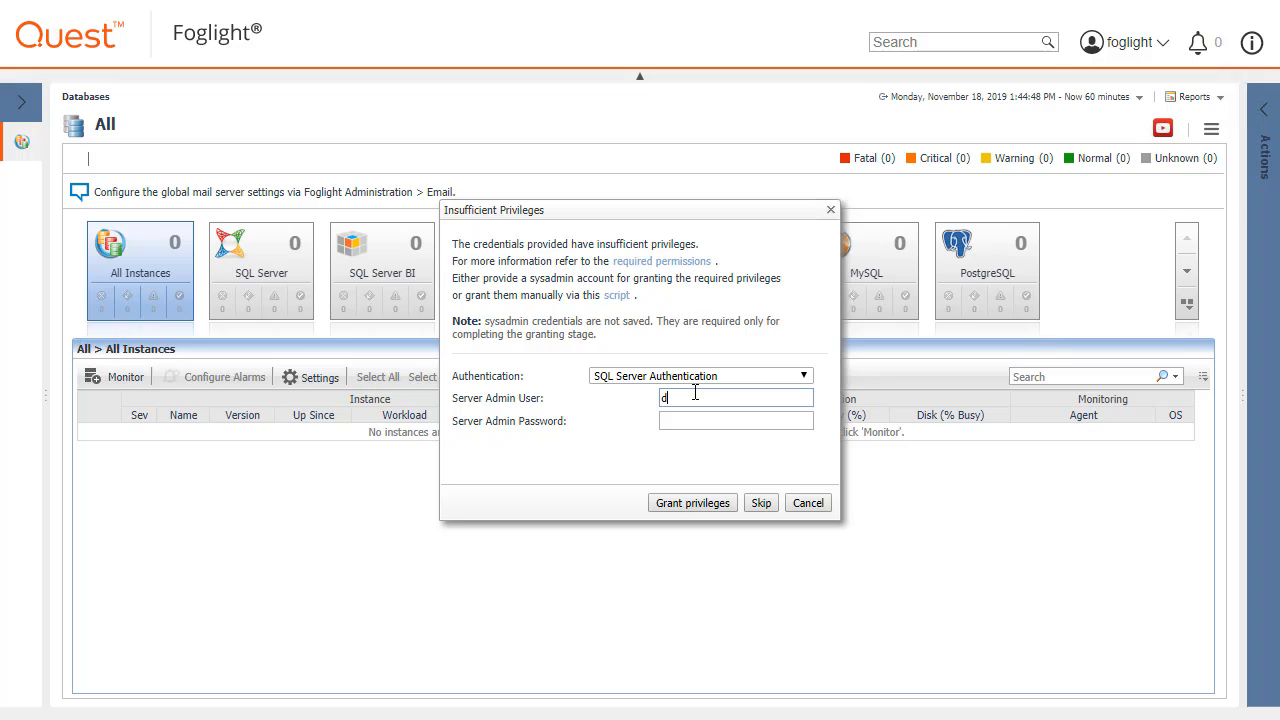
pyautogui.press('Tab')
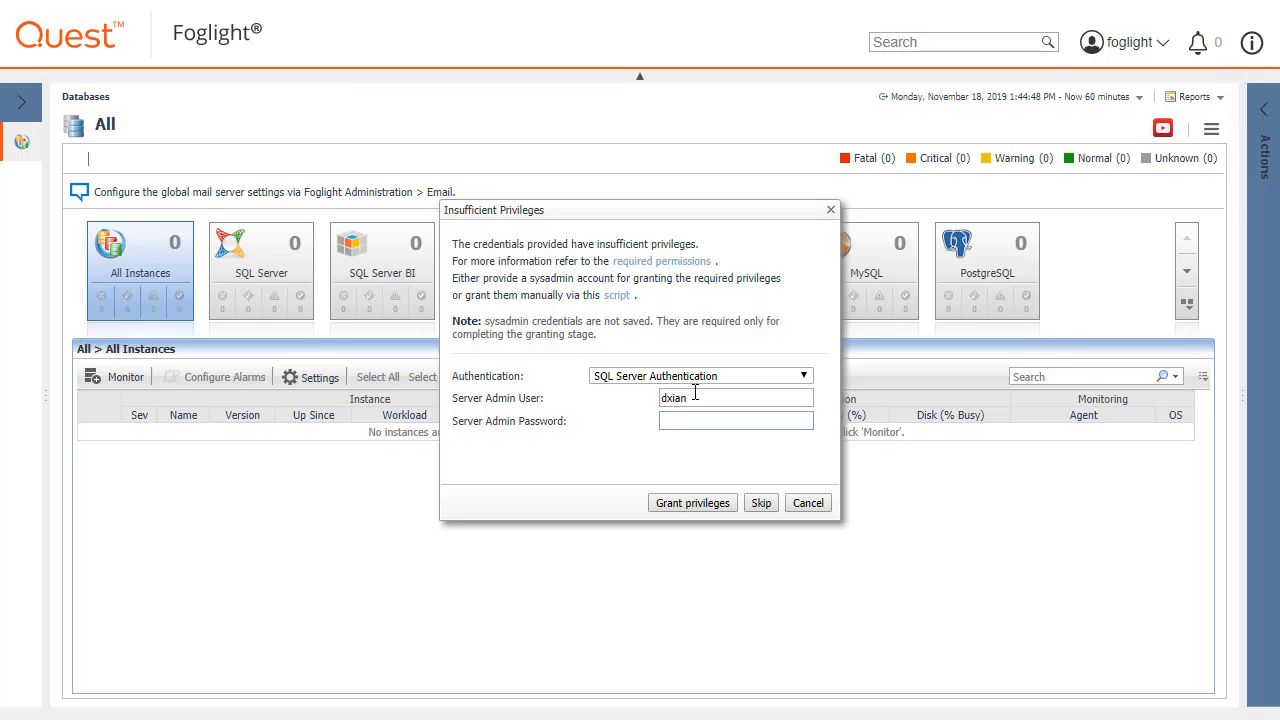
pyautogui.write('••••••••')
pyautogui.click(690, 503)
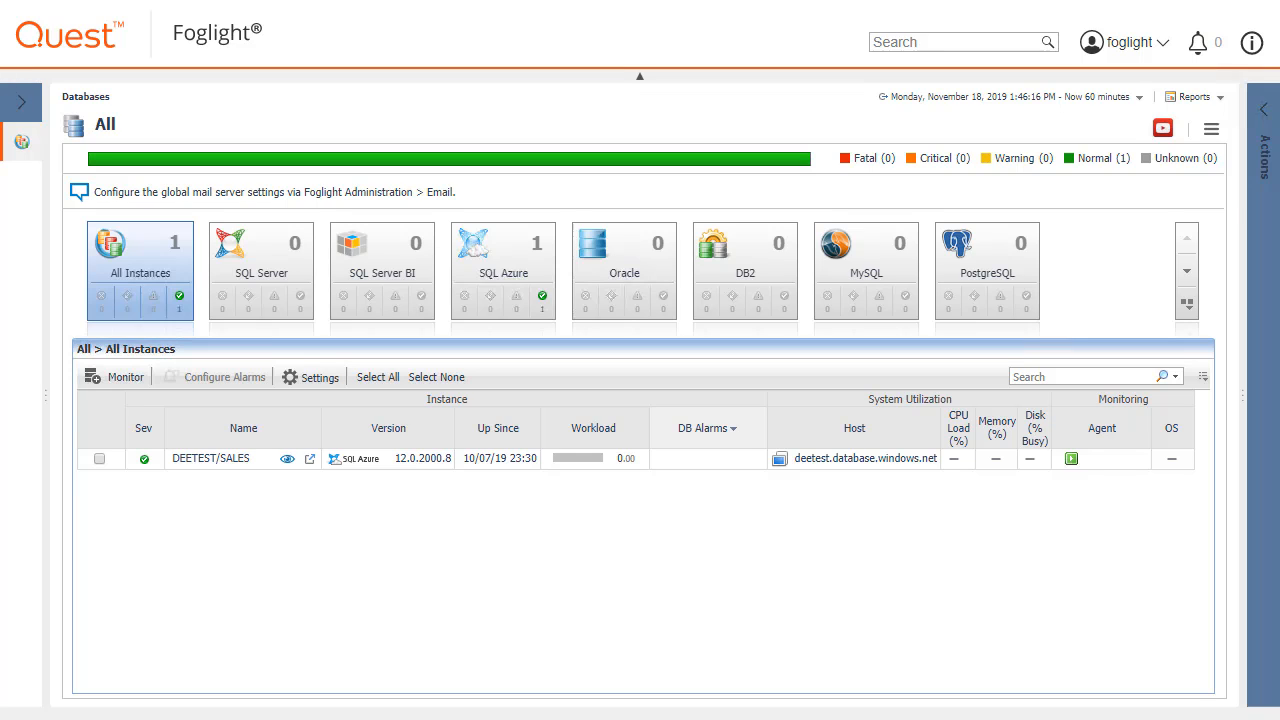
# Open the Overview of the monitored DEETEST/SALES instance.
pyautogui.click(309, 460)
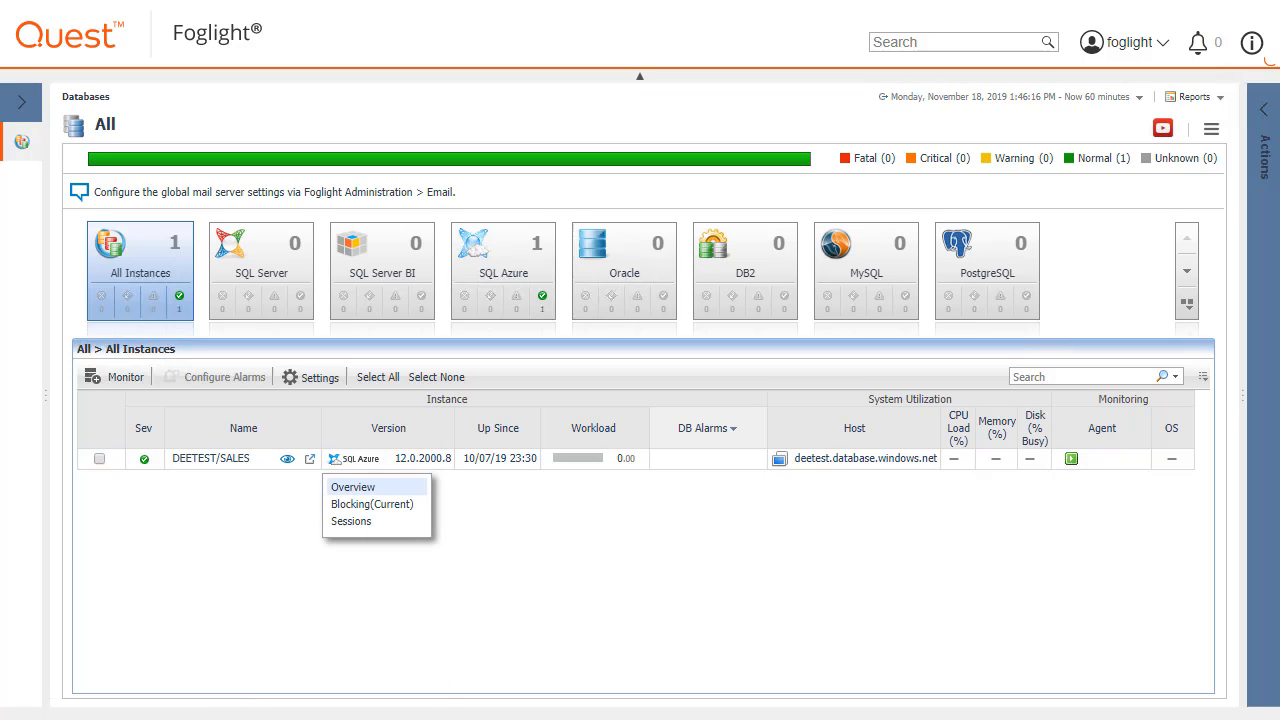
pyautogui.click(353, 487)
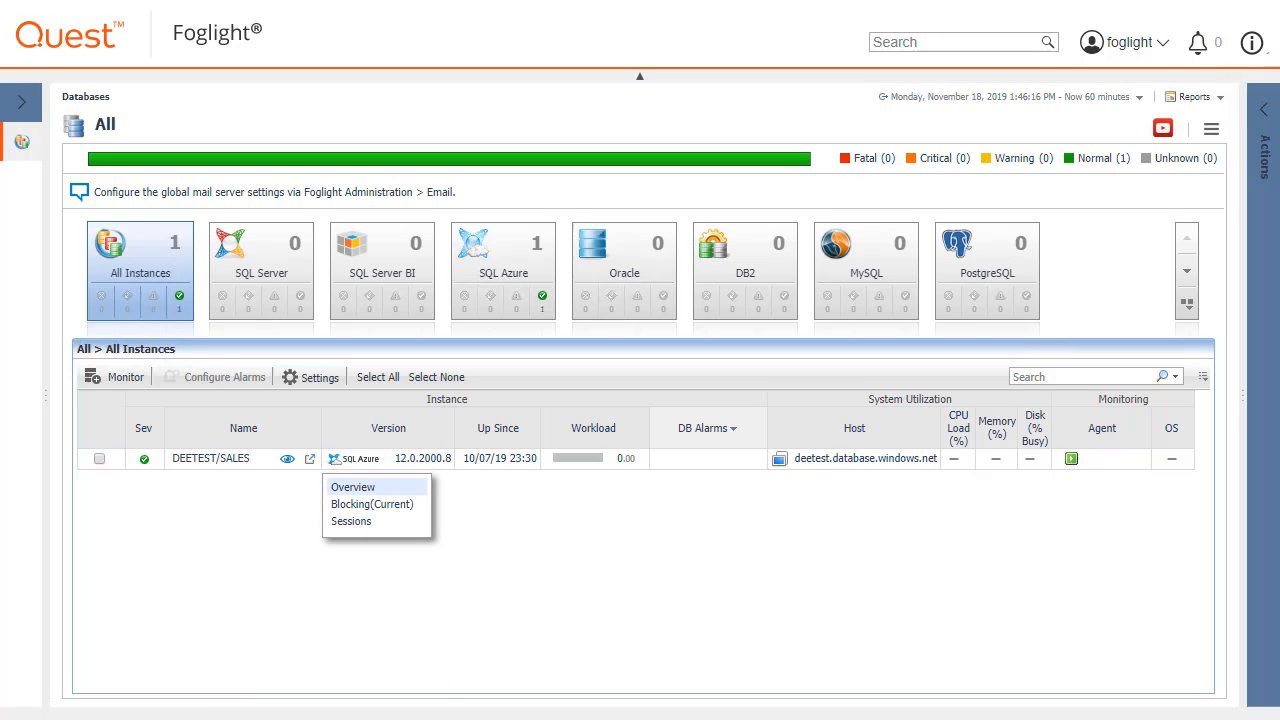